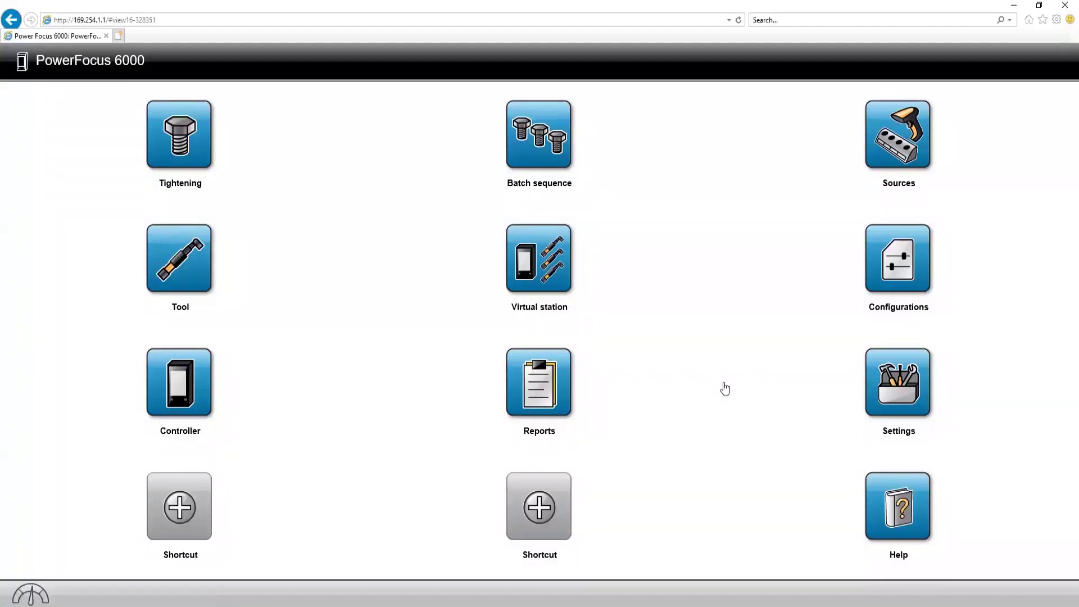
Step: Open Settings and toggle the factory Ethernet port between DHCP and Manual, leaving it on Manual
click(898, 383)
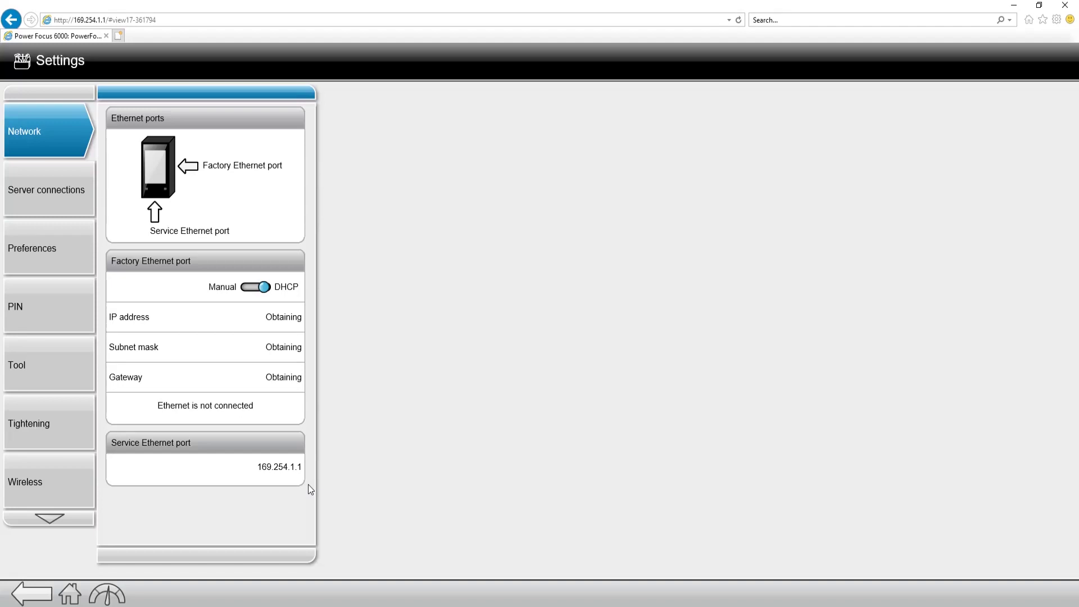
click(254, 289)
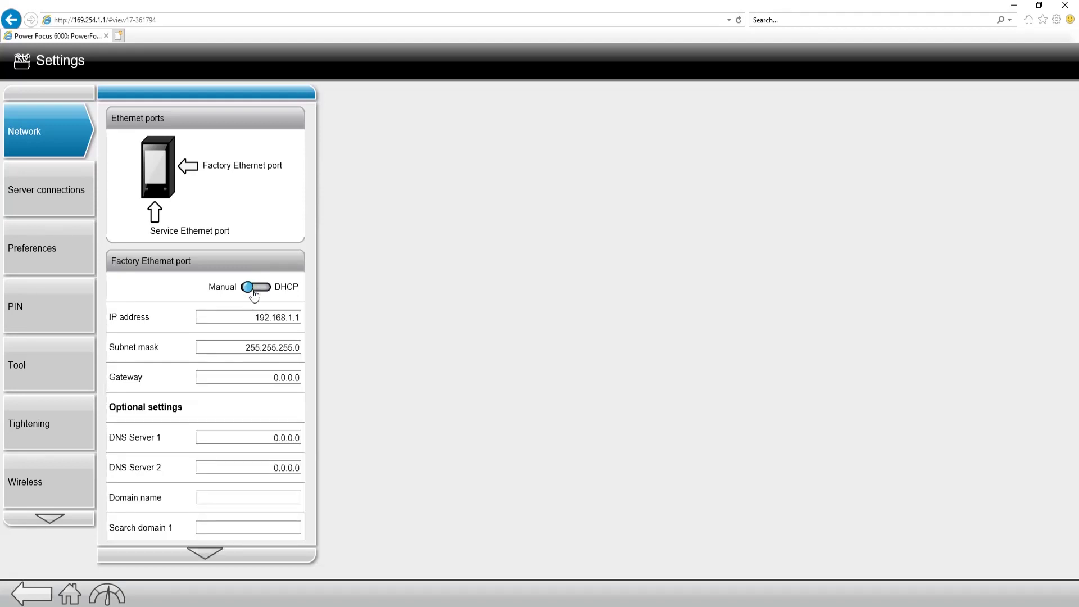
click(254, 289)
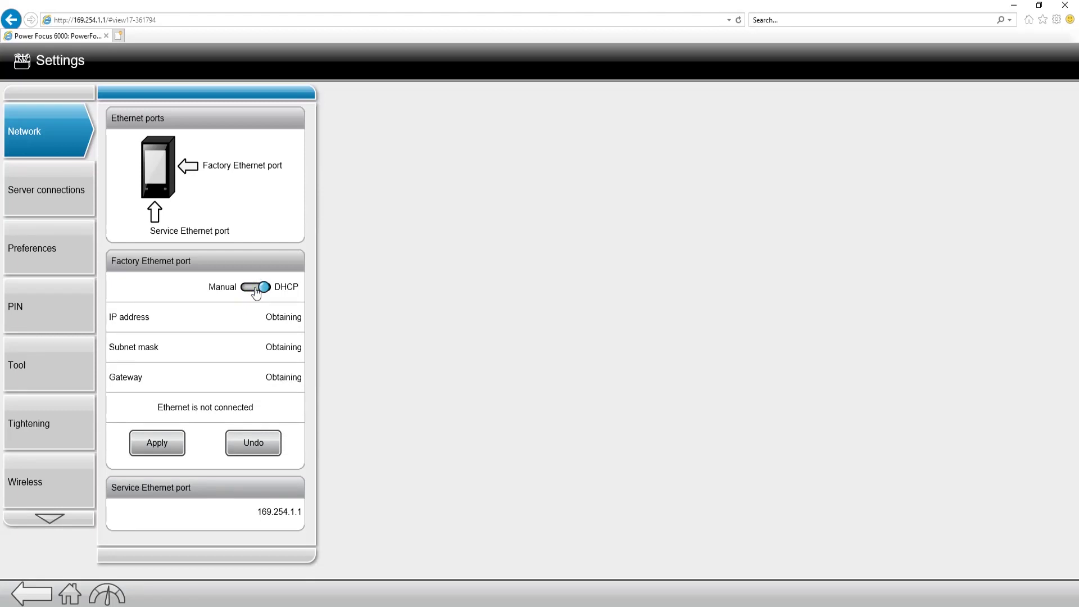
click(256, 289)
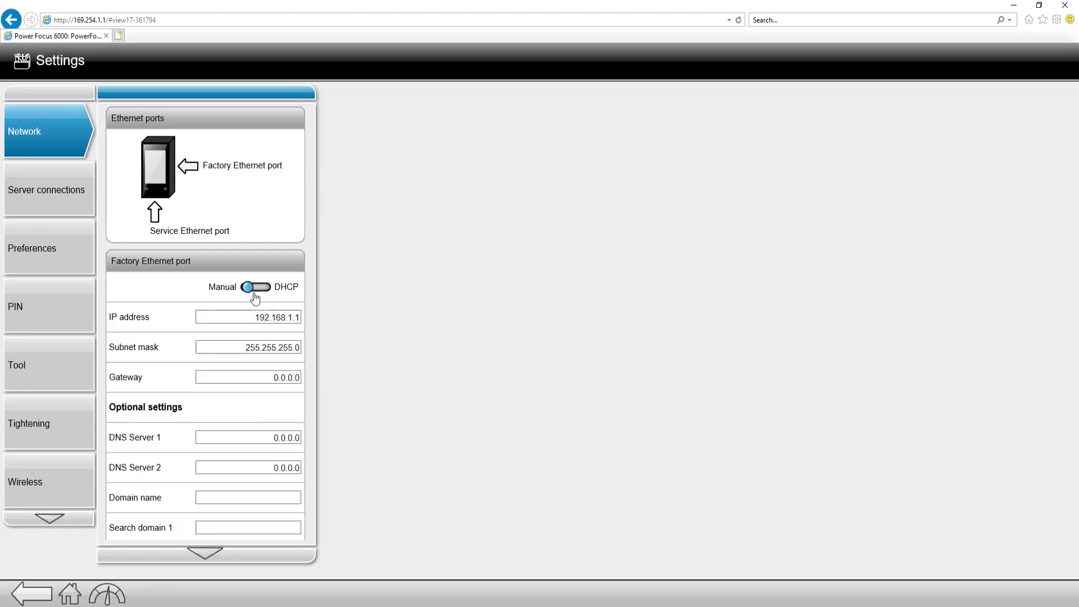
Step: Apply the Manual network settings with IP 192.168.1.1 and subnet 255.255.255.0, then view Server connections
click(208, 528)
click(205, 552)
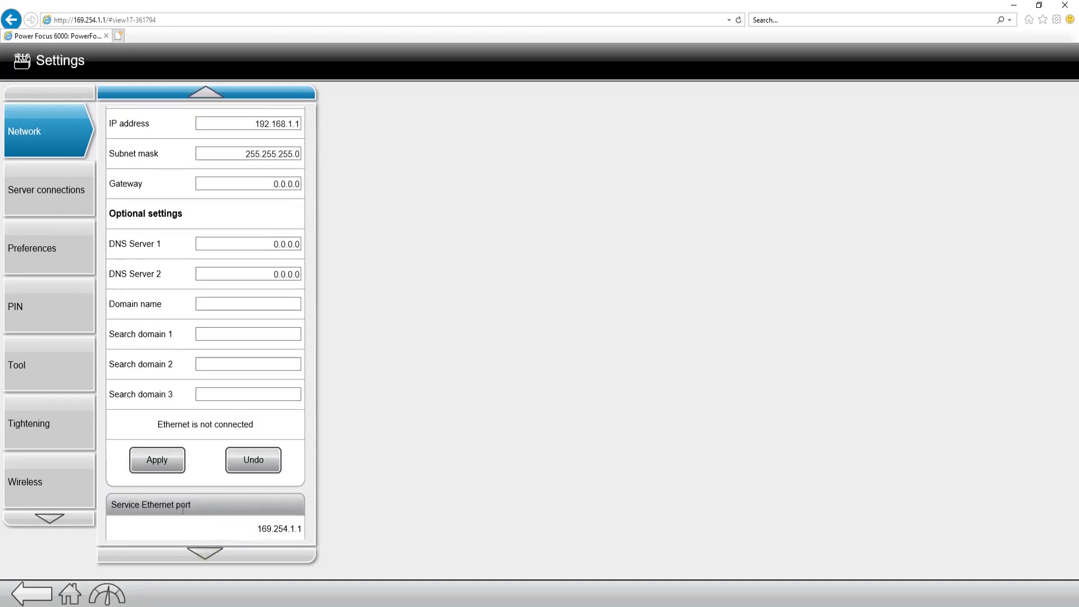
click(163, 464)
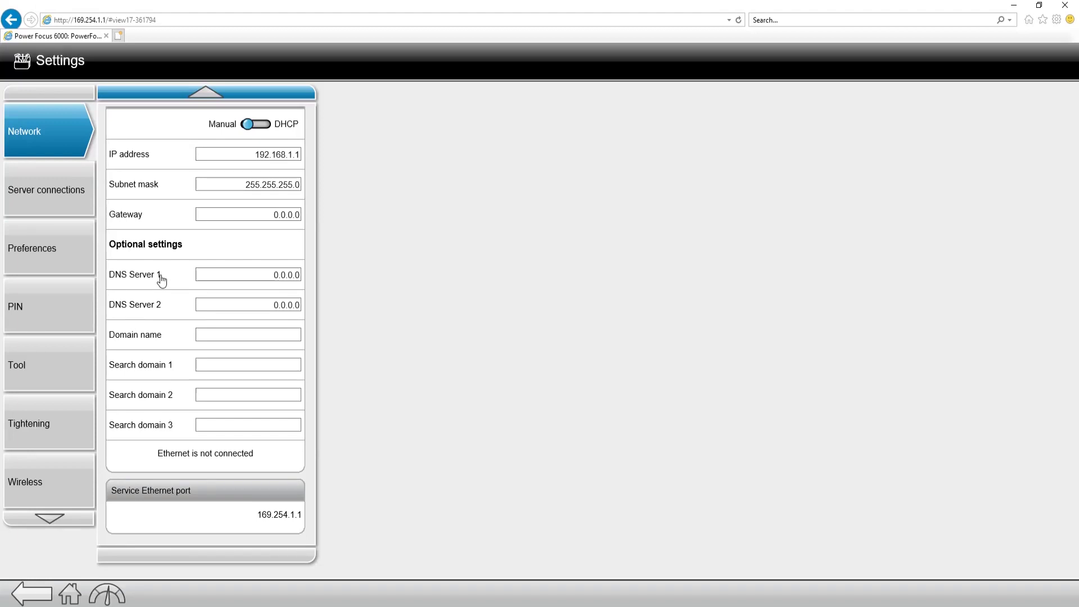
click(33, 194)
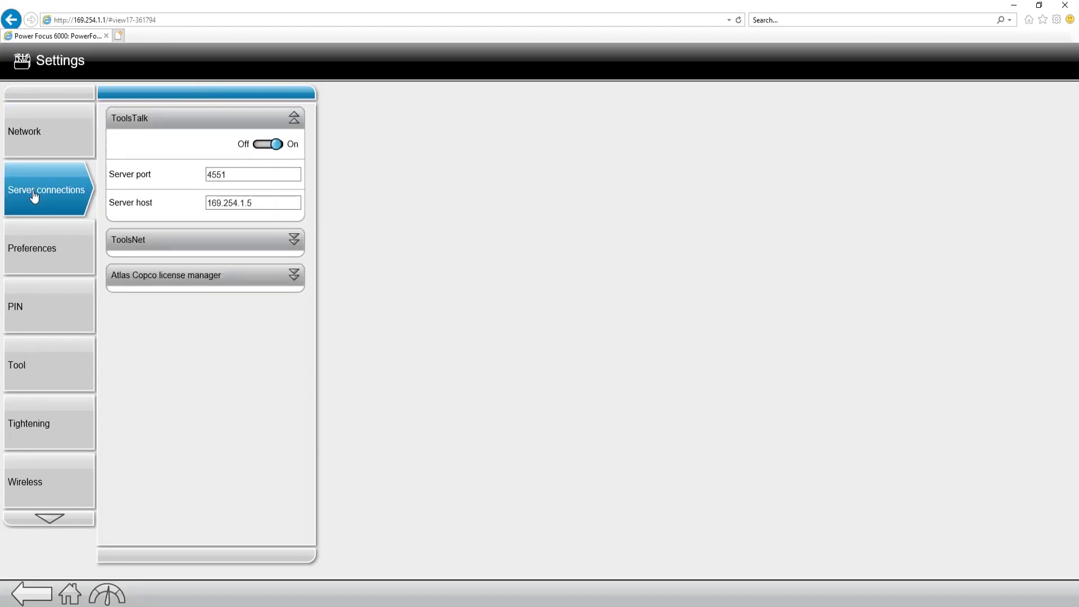
Step: Expand the ToolsNet (port 4552) and Atlas Copco license manager (port 7070) sections
click(293, 240)
click(293, 361)
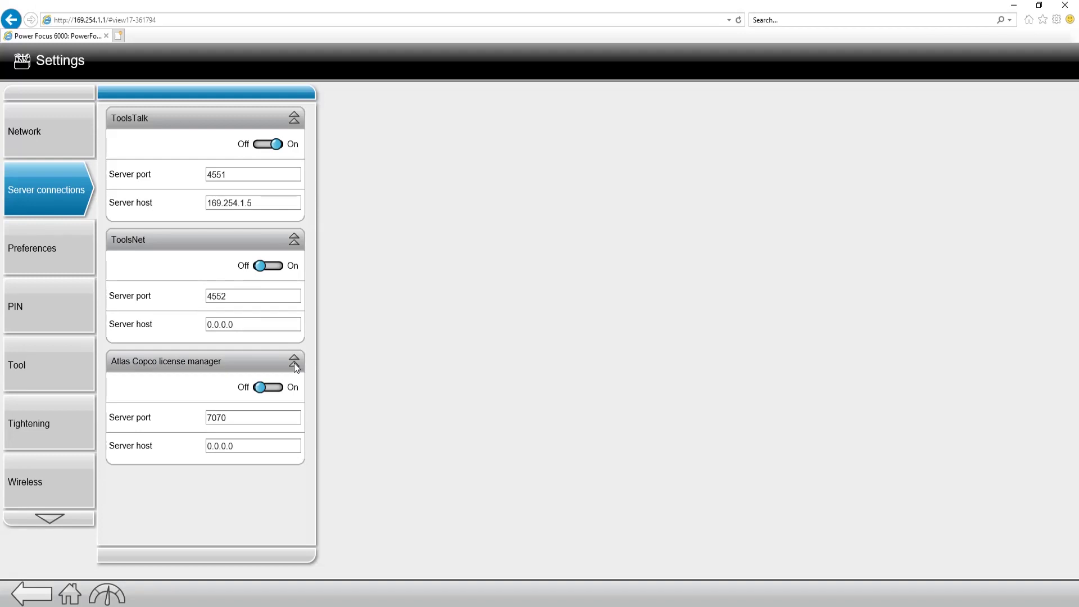
Step: Open Preferences, check the date and time Source choices while leaving it Manual, then scroll down
click(34, 264)
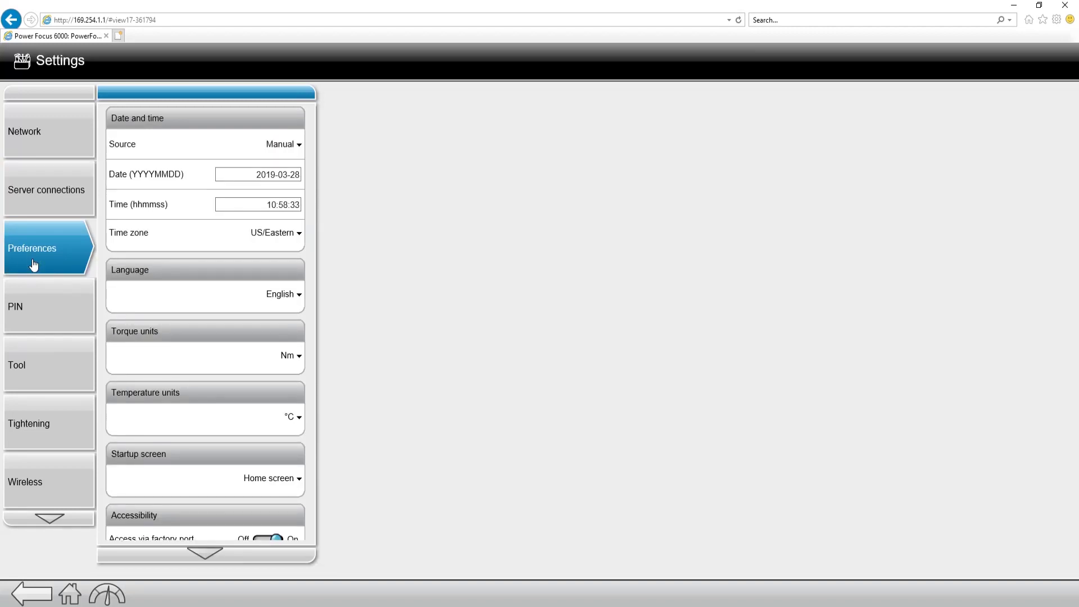
click(264, 144)
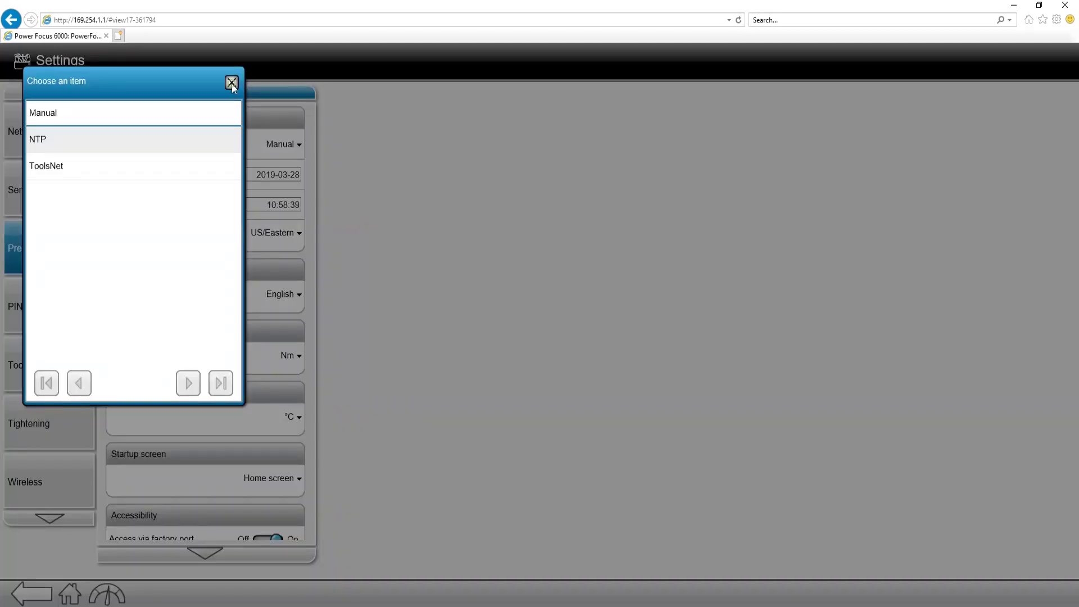
click(232, 83)
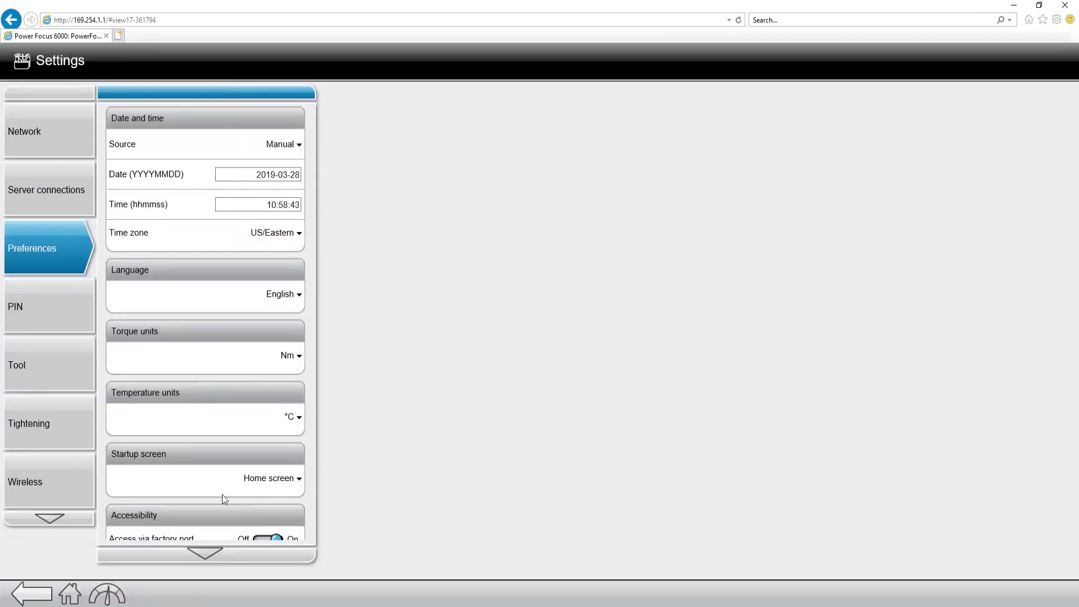
click(216, 552)
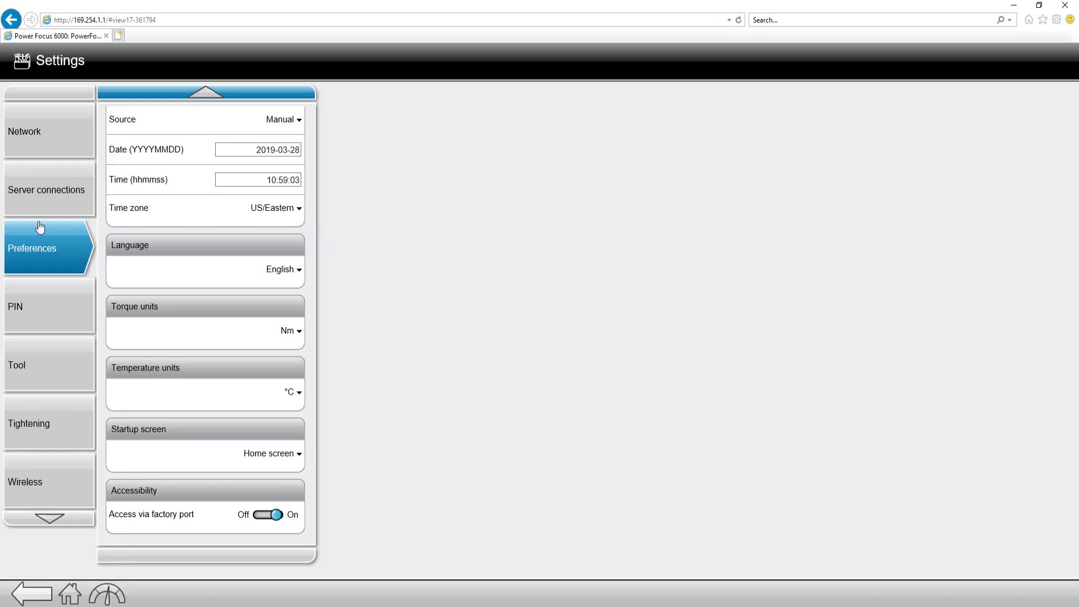
Step: Open the PIN configuration, attempt to enable PIN protection, and add a new PIN user
click(56, 313)
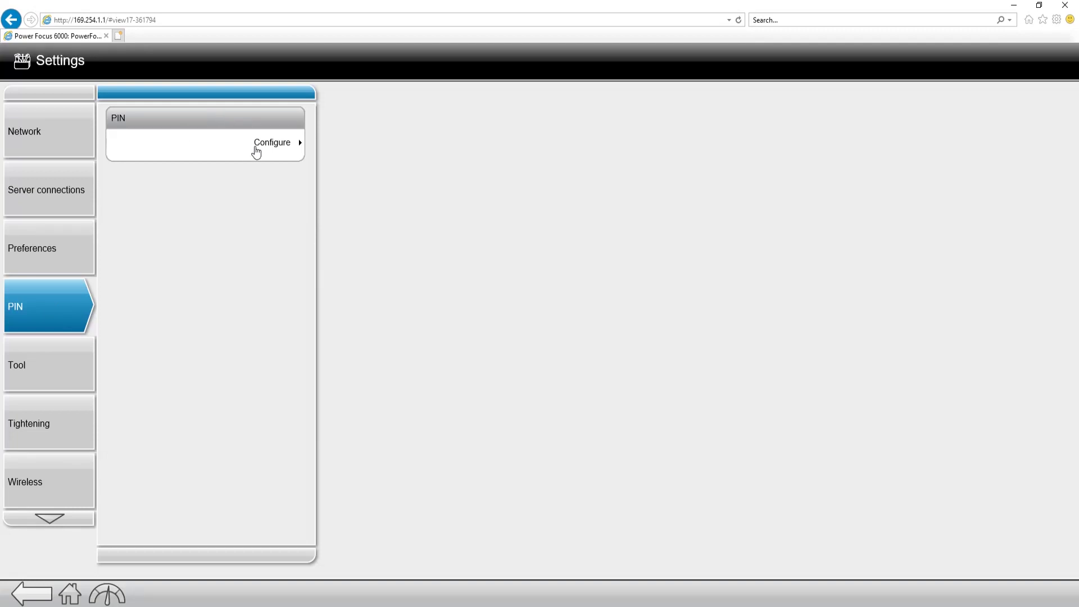
click(255, 148)
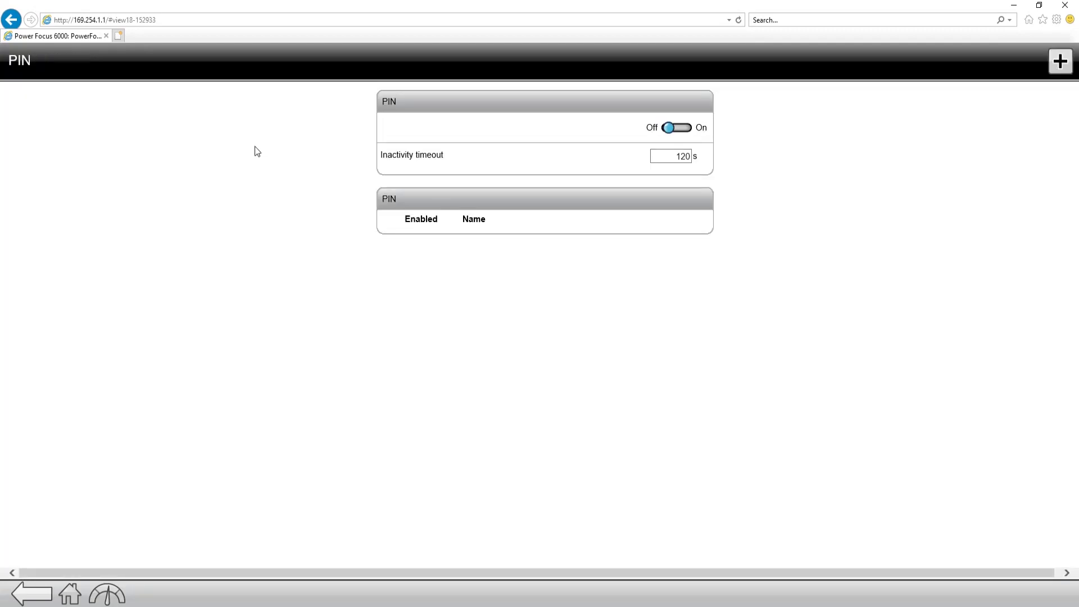
click(669, 128)
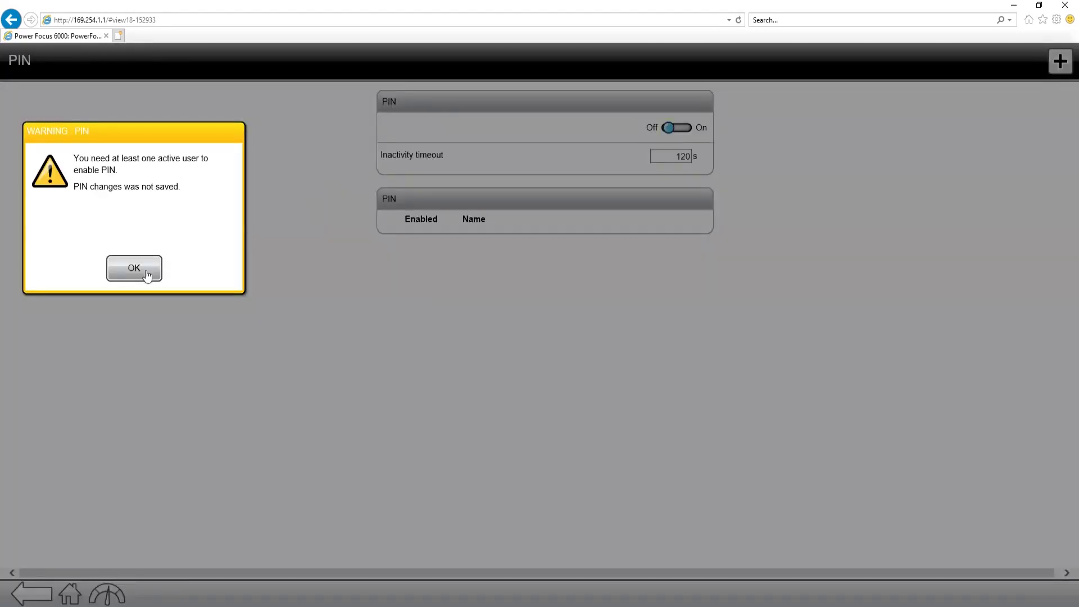
click(147, 274)
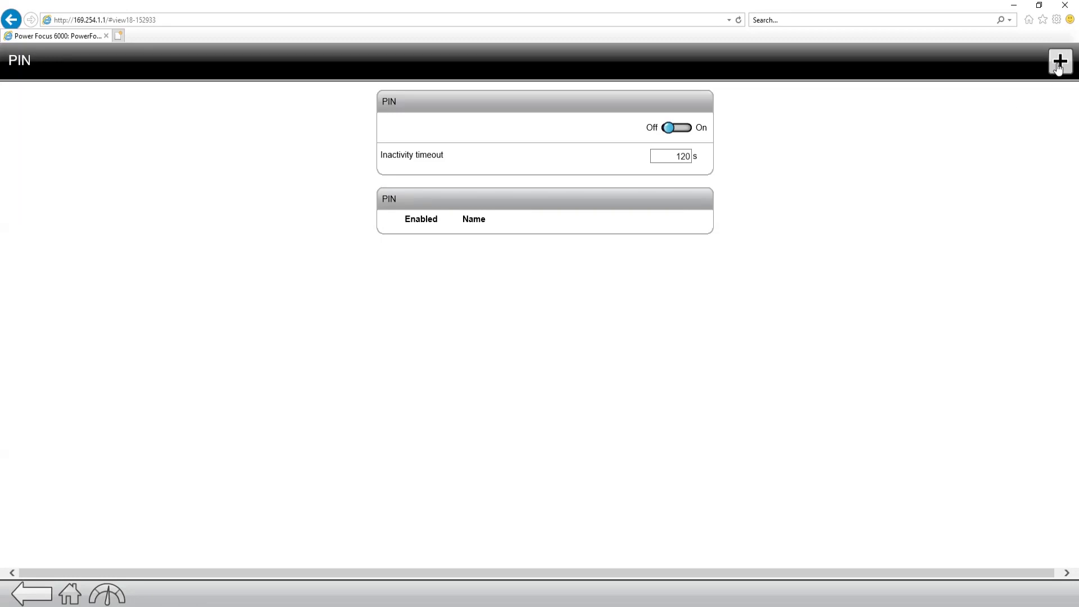
click(1060, 61)
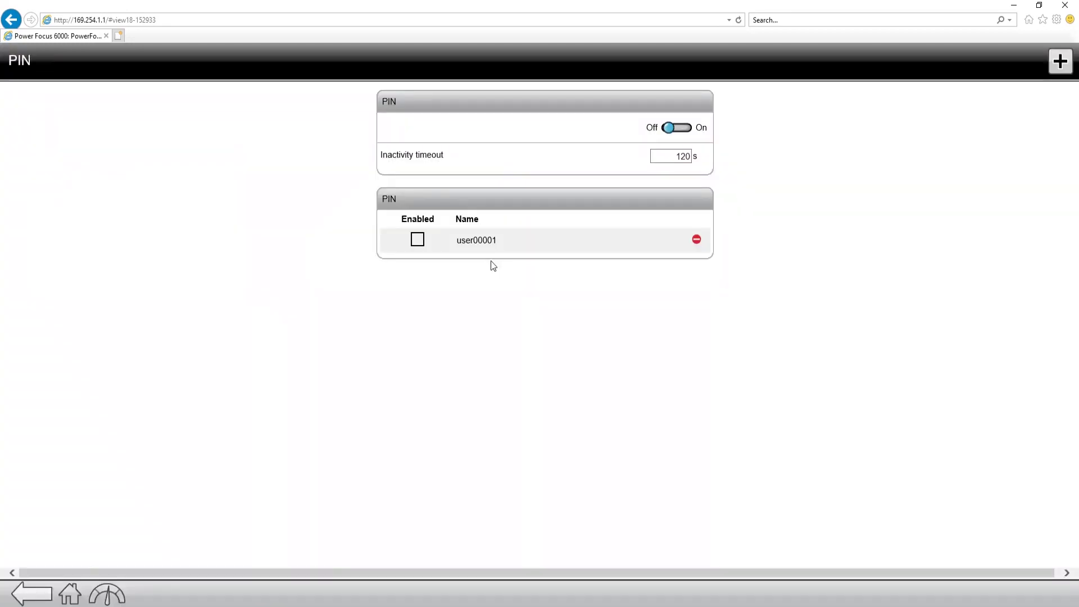
Step: Rename the PIN user to 'Ben' and switch it to Enabled
click(483, 249)
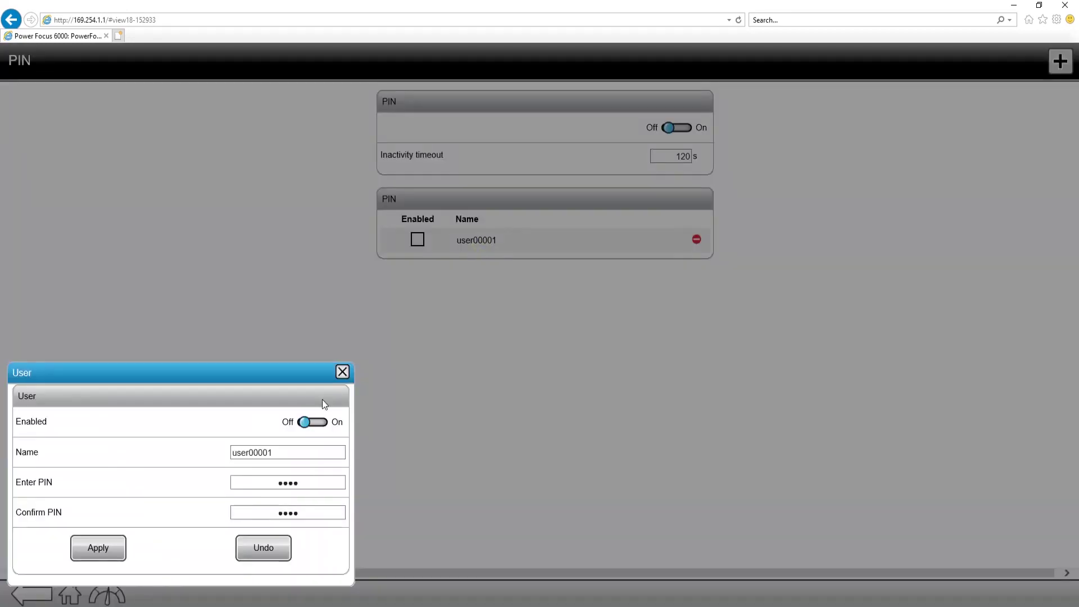
click(285, 454)
text(Ben)
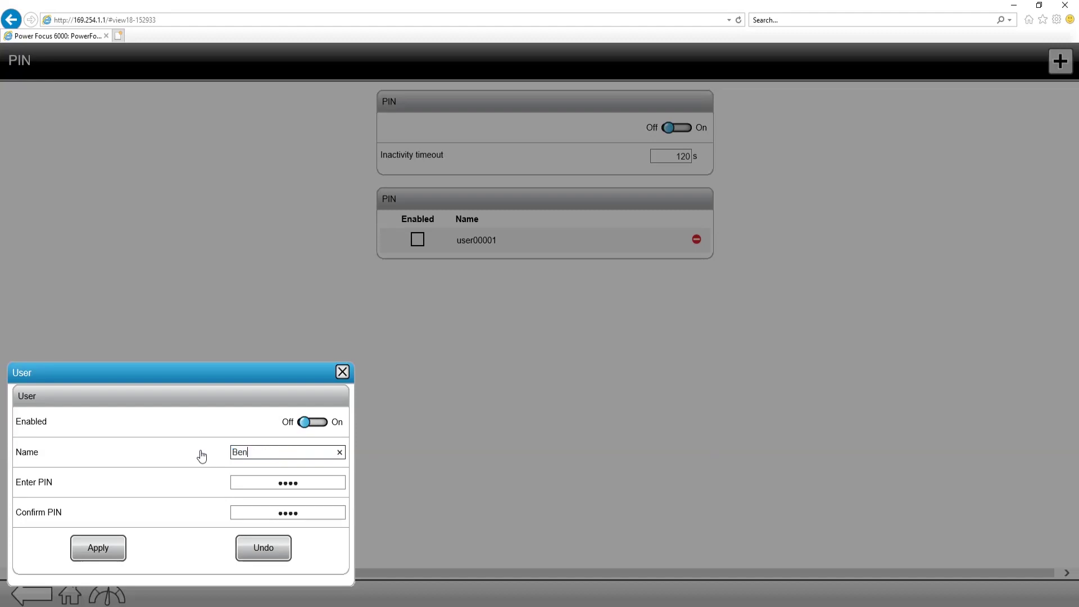
click(104, 553)
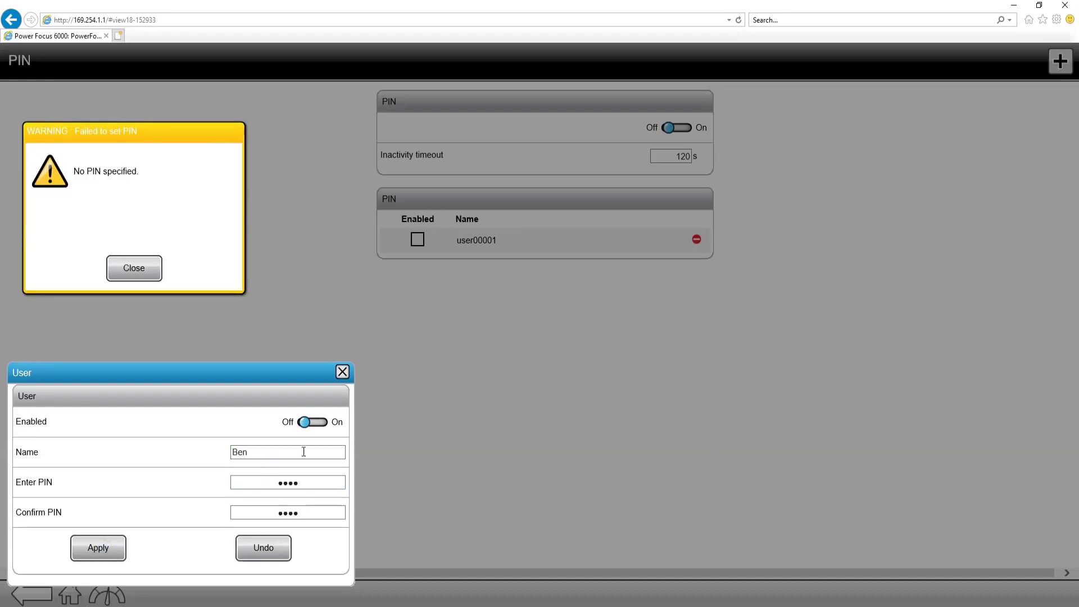
click(307, 427)
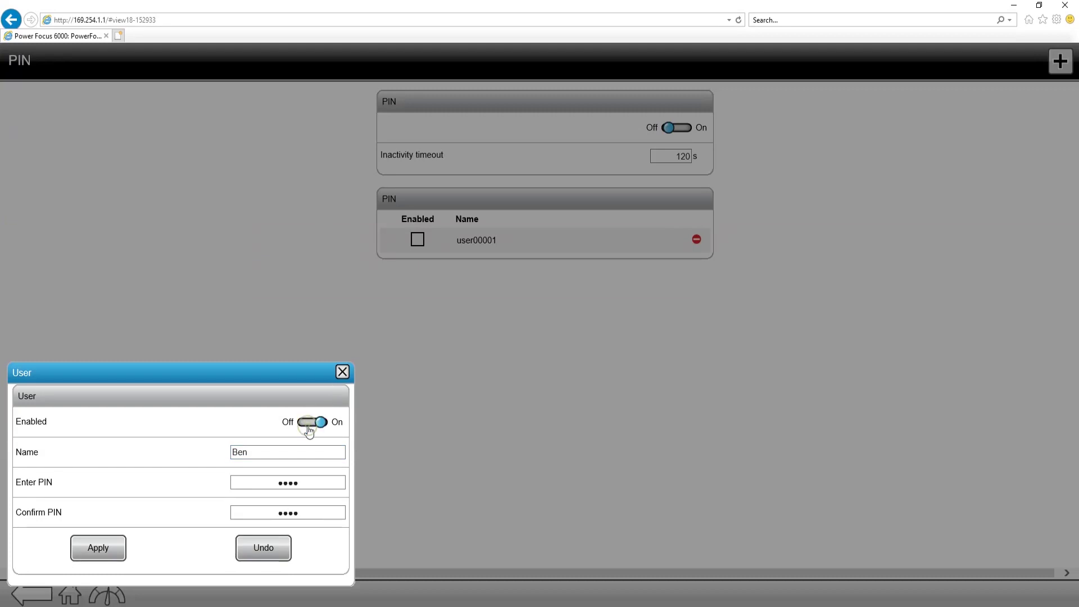
click(112, 553)
click(134, 270)
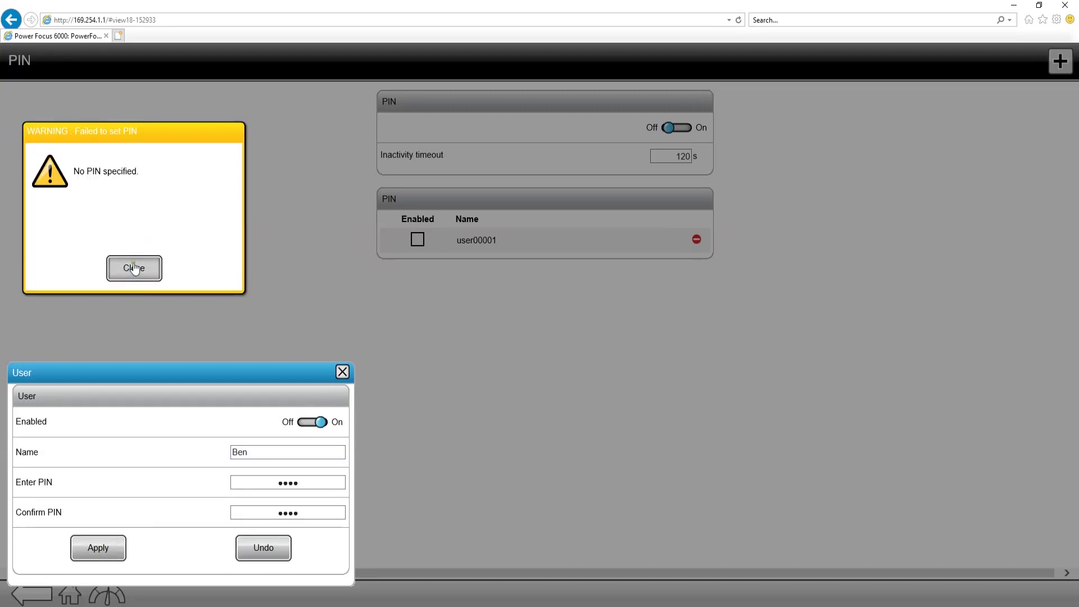
Step: Enter and confirm the user's PIN, then save user Ben
click(317, 488)
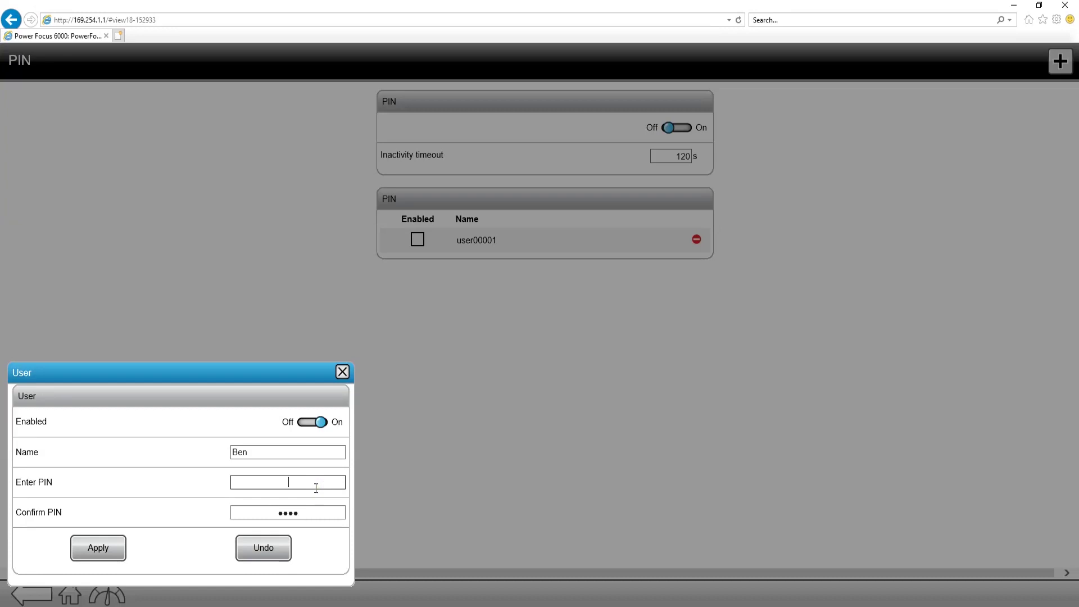
text(1234)
key(Tab)
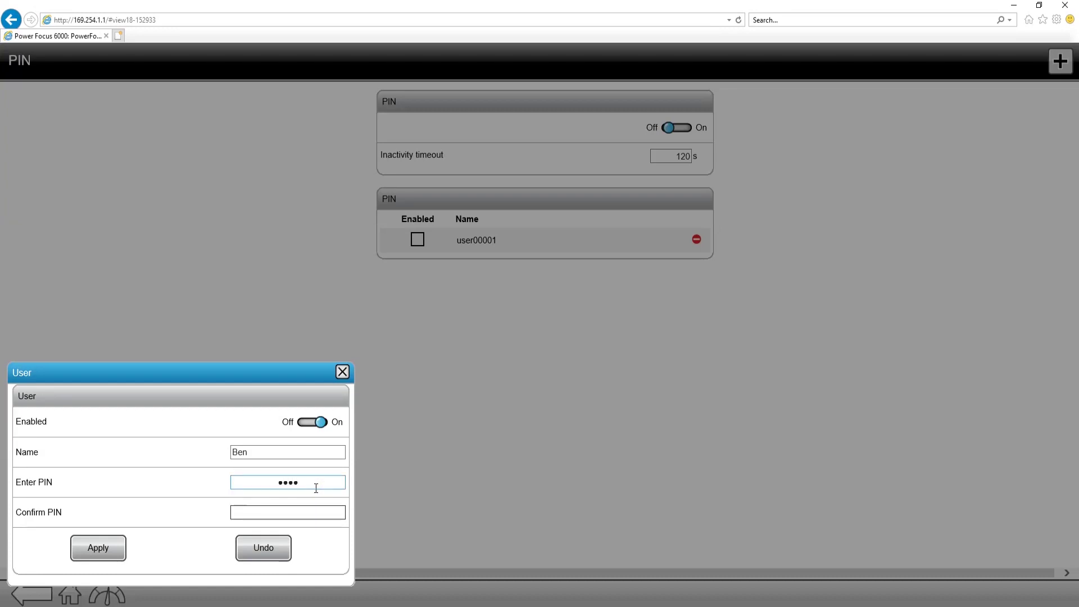
text(1234)
click(107, 550)
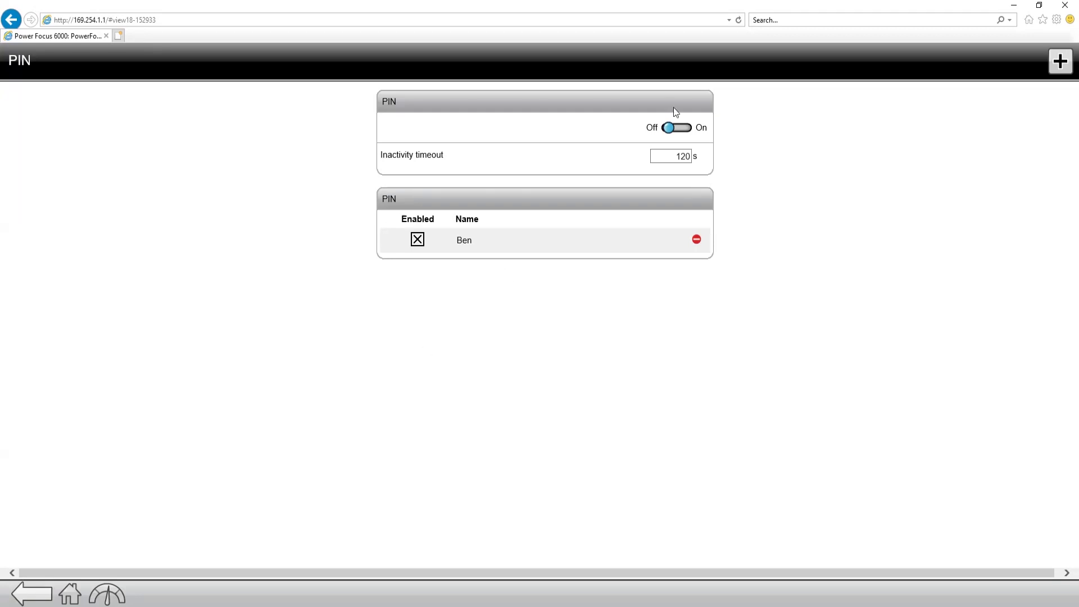
Step: Turn on PIN protection for the controller and return to Settings to view Tool settings
click(680, 131)
click(31, 599)
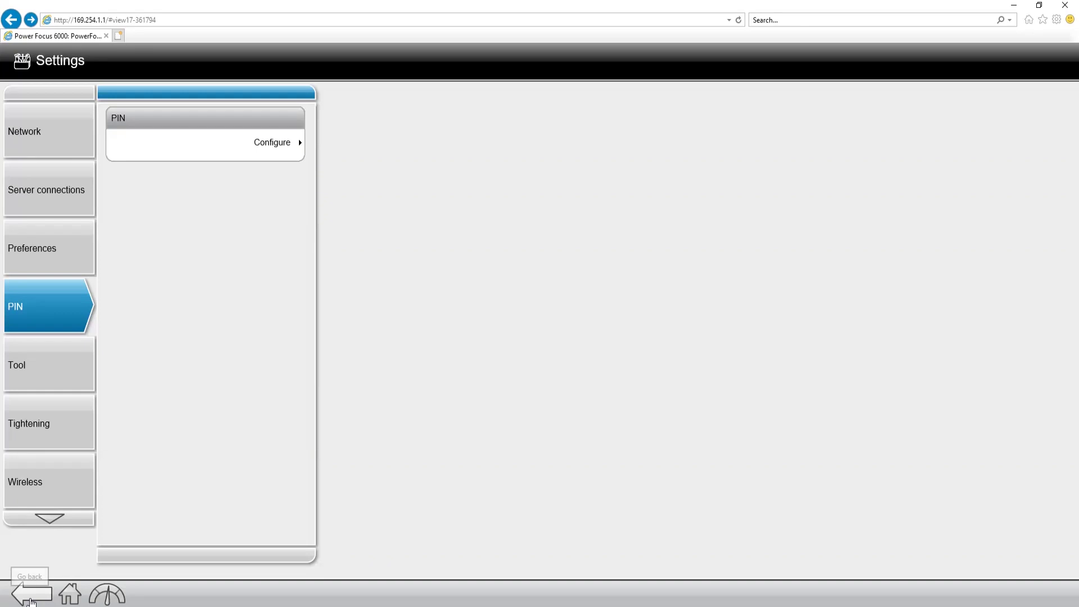
click(37, 381)
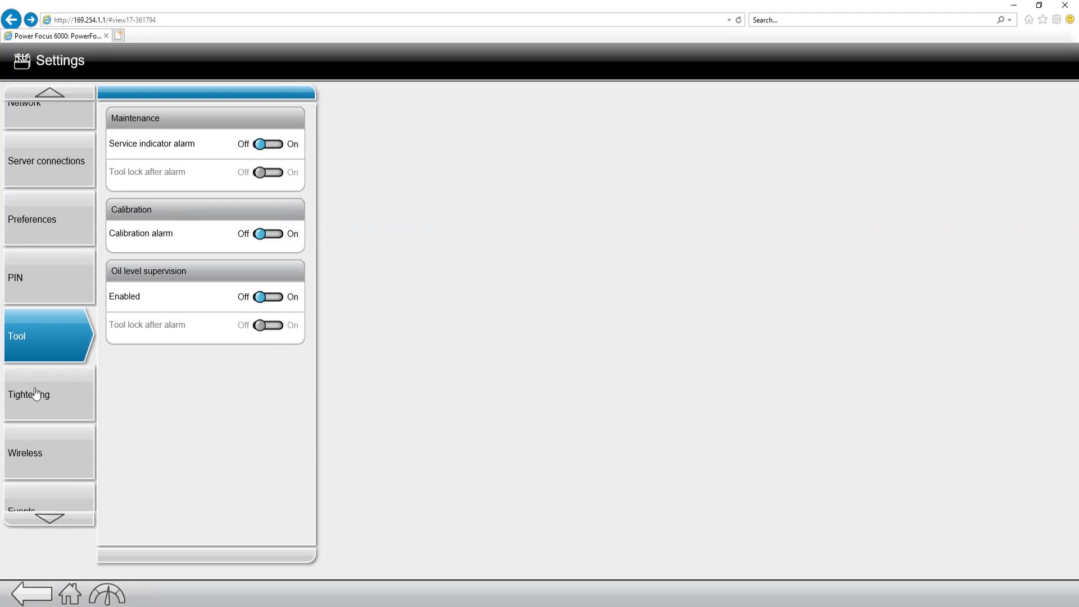
Step: Check the Disable tightening options in Tightening settings, leave it Off, then view Wireless settings
click(37, 403)
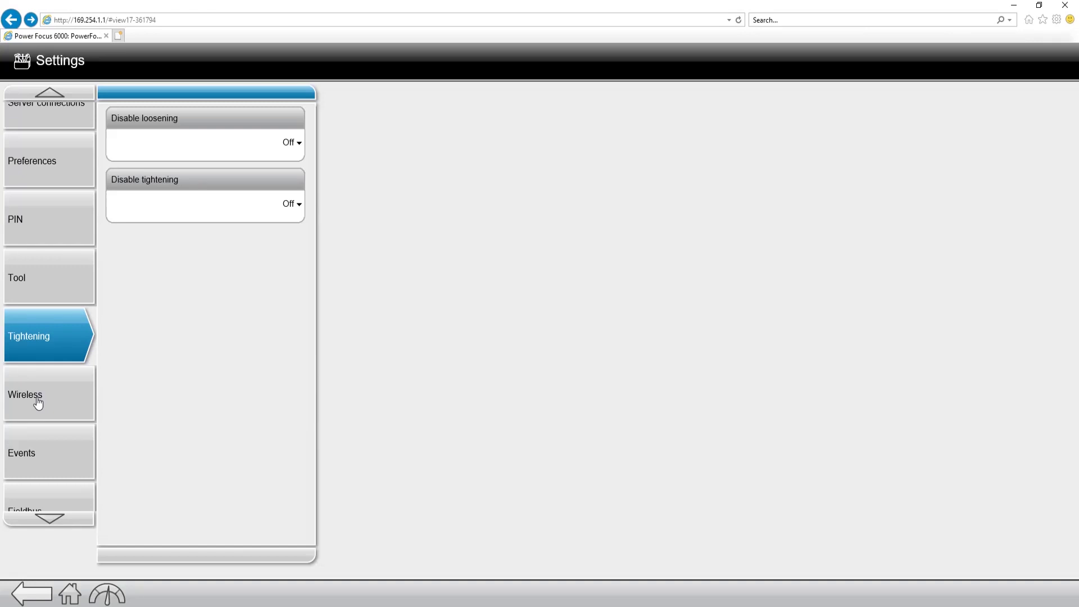
click(267, 207)
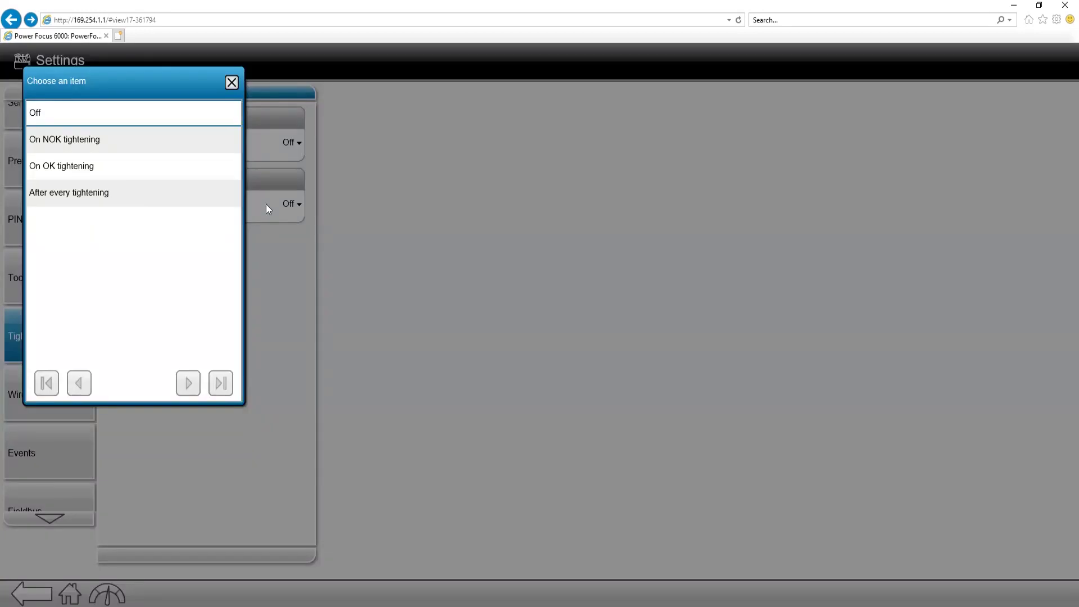
click(231, 83)
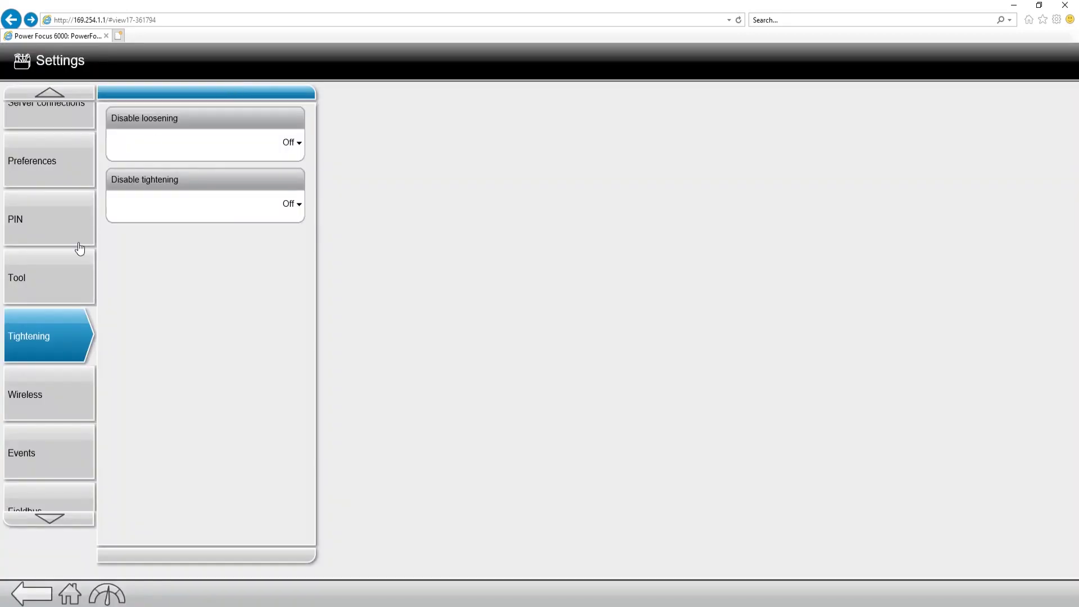
click(45, 396)
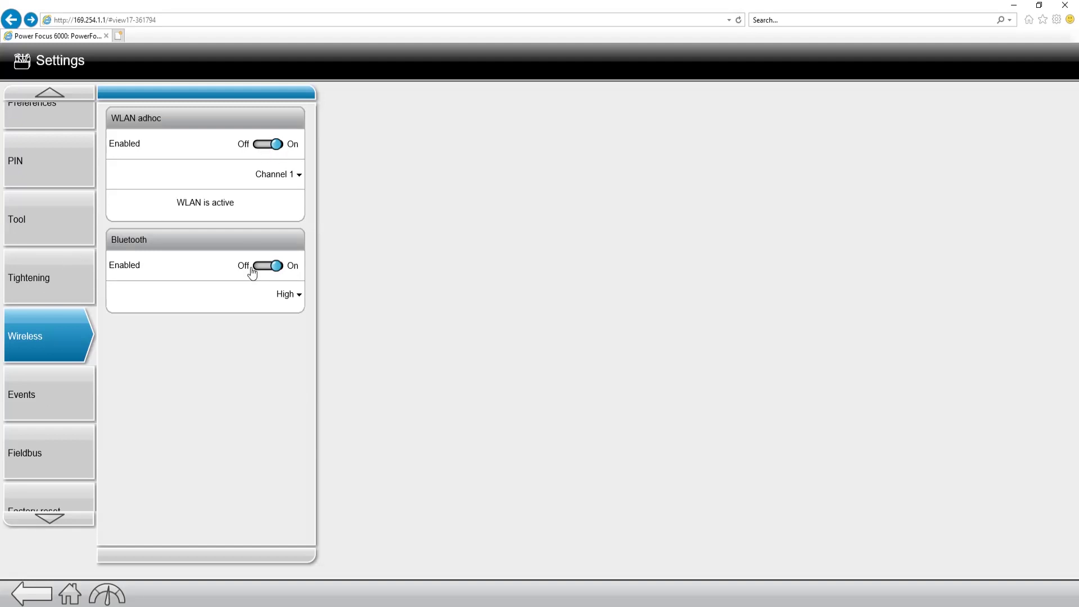
Step: View the Events settings and configurable event list, then go back and open Fieldbus settings
click(59, 391)
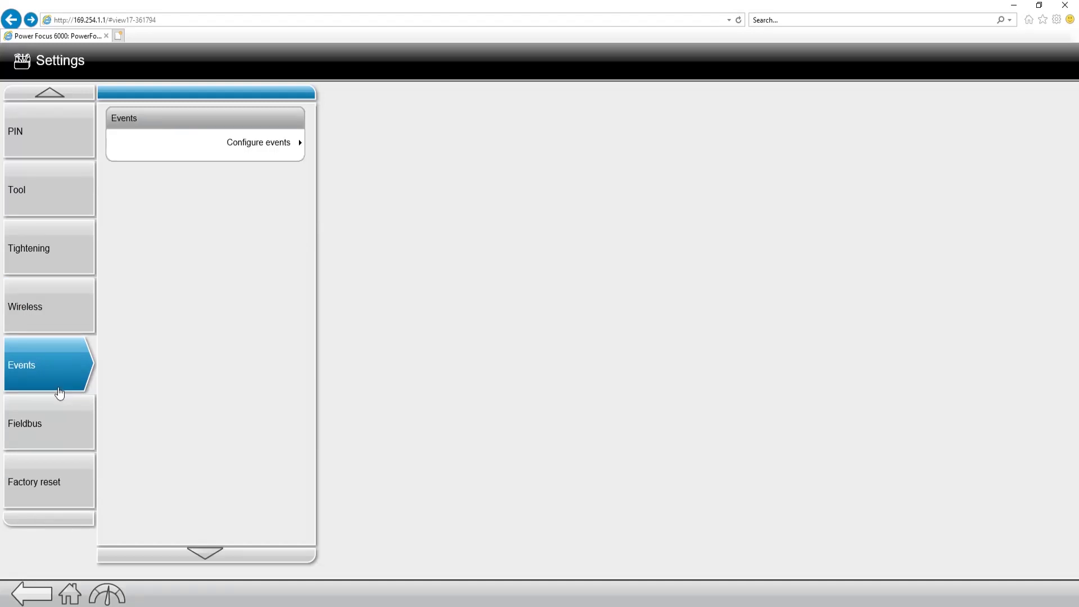
click(219, 145)
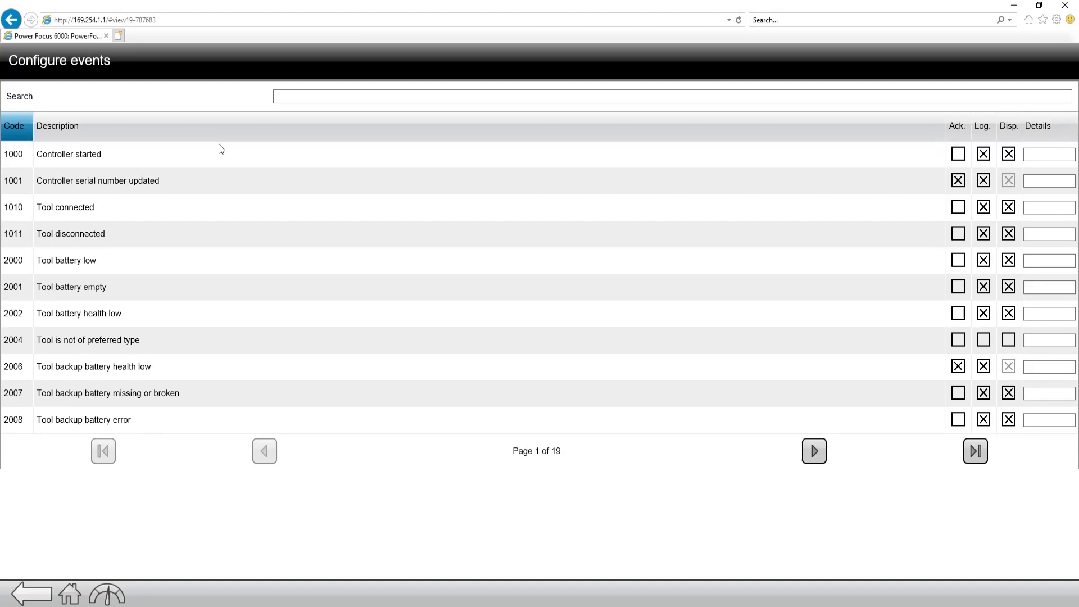
click(42, 597)
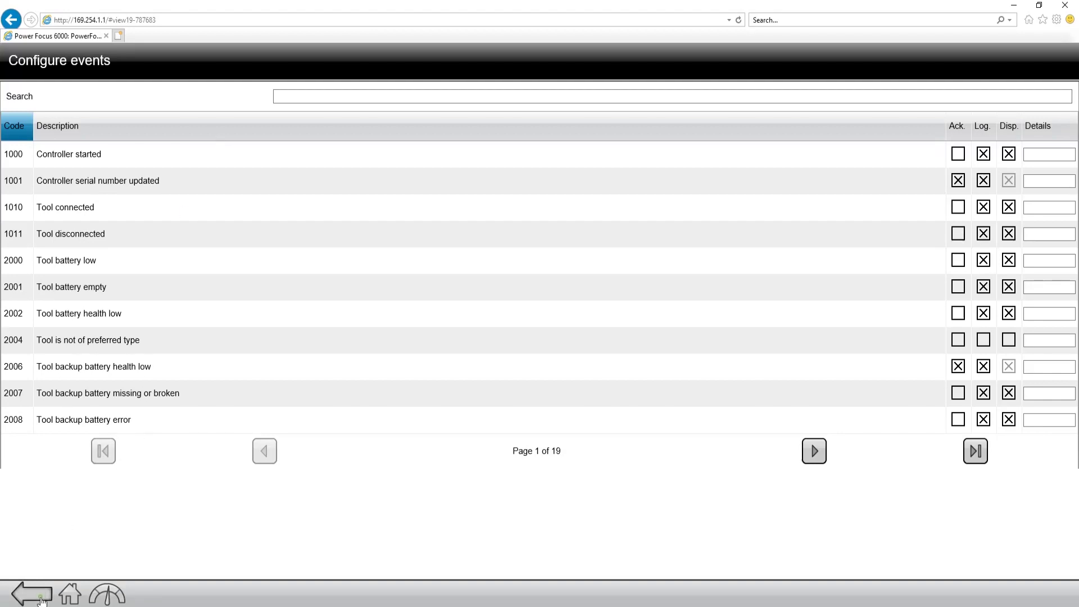
click(60, 425)
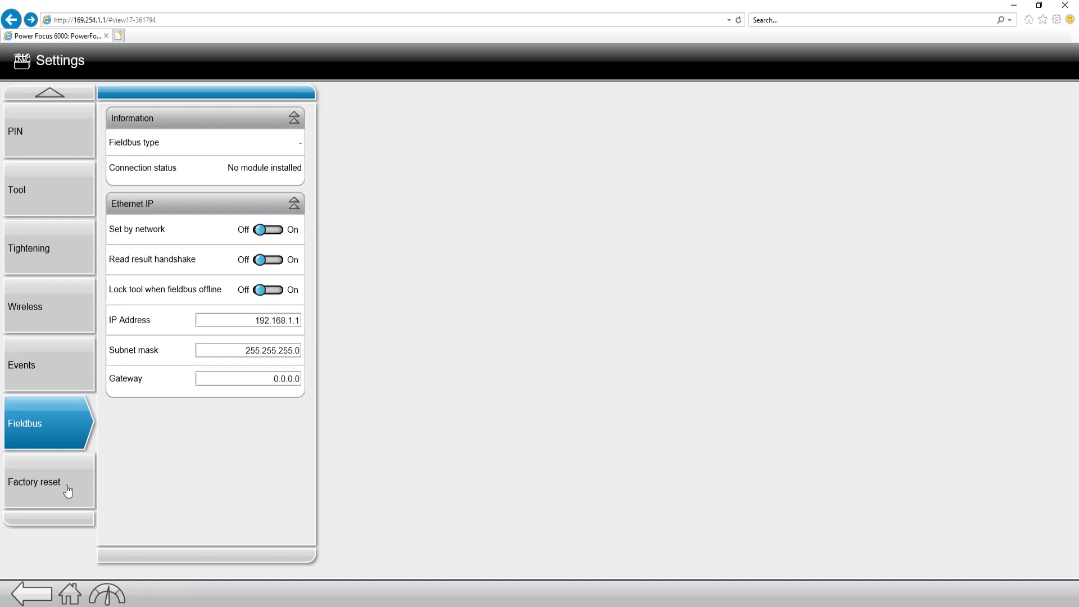
click(68, 490)
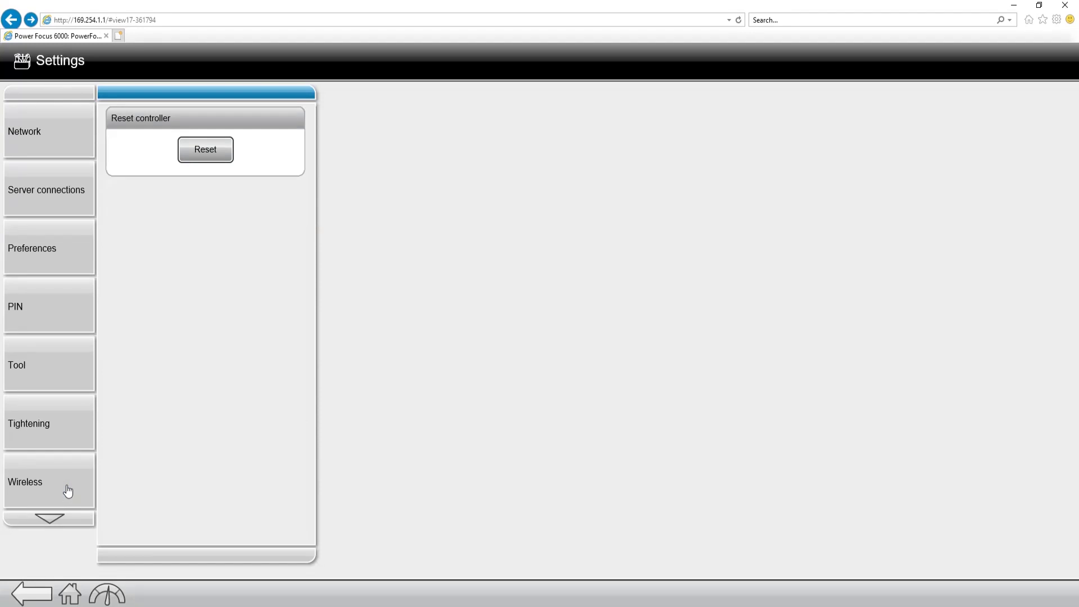